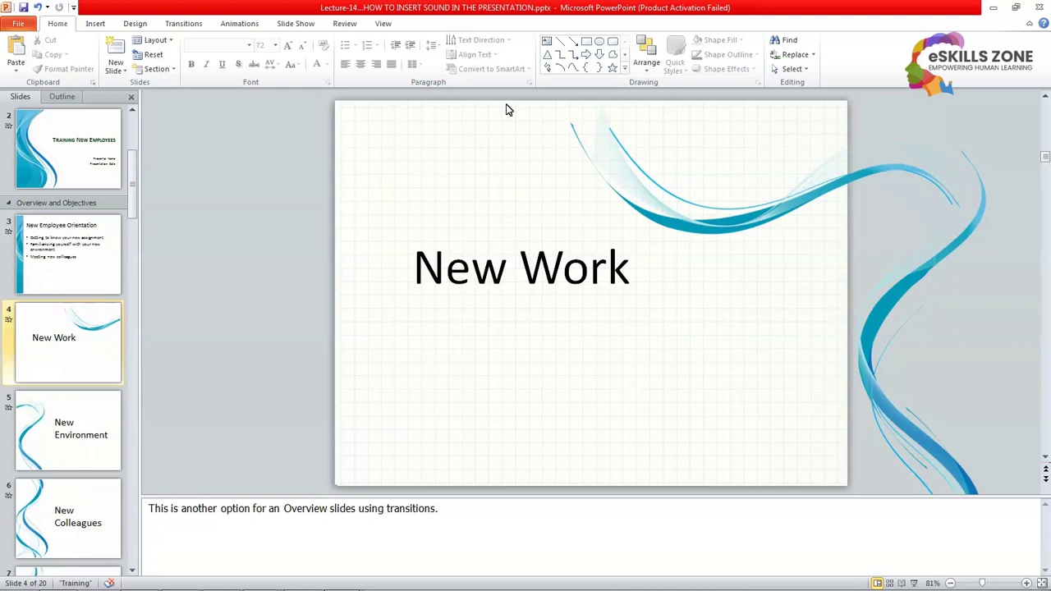
- Insert the audio file Kalimba.mp3 from the Sample Music folder onto the New Work slide
left_click(97, 24)
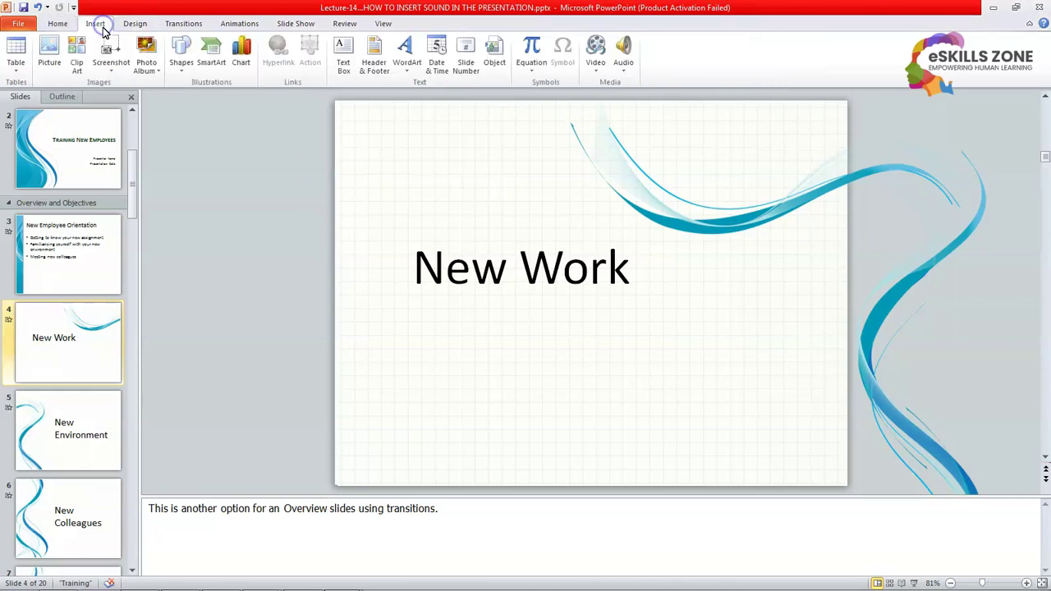
left_click(625, 78)
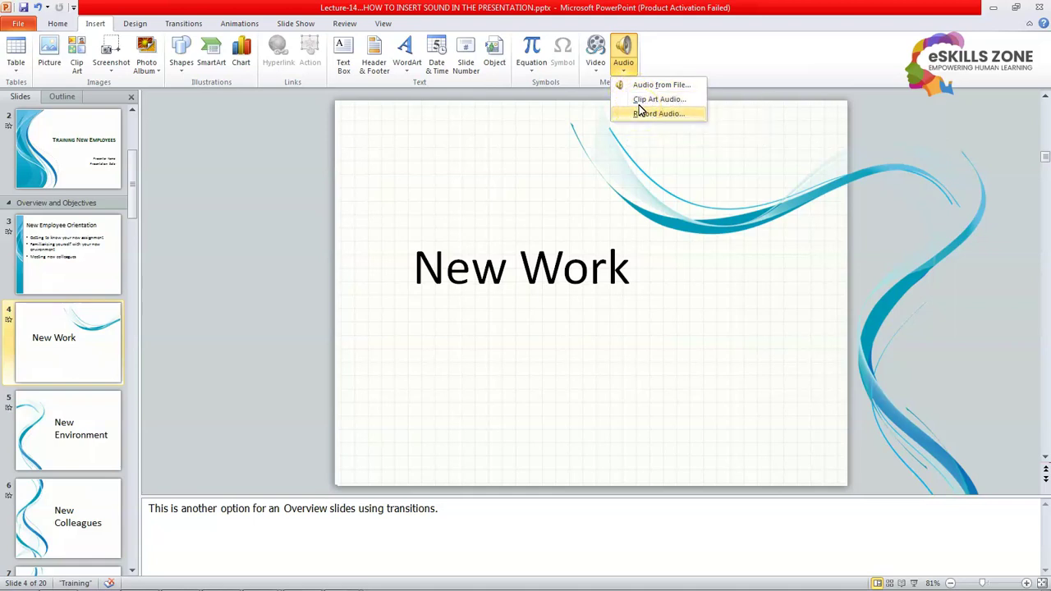
left_click(644, 87)
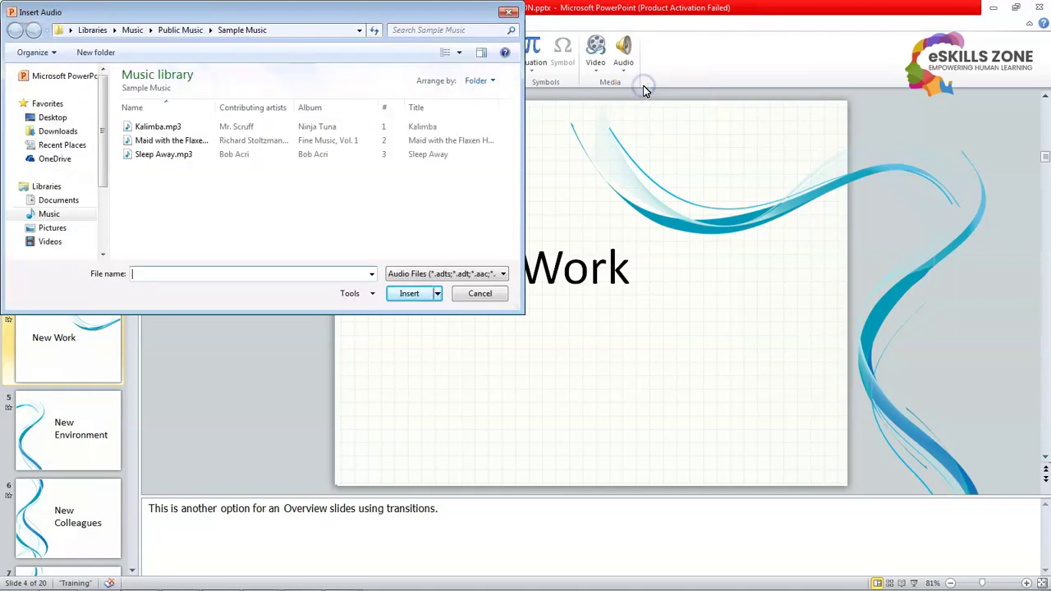
left_click_drag(245, 17, 272, 73)
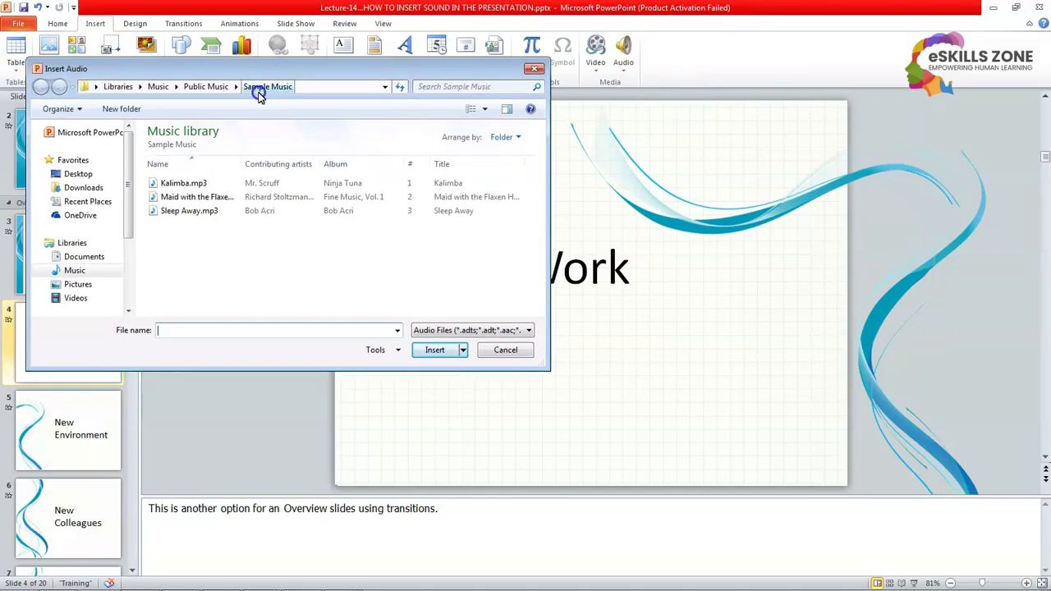
left_click(261, 91)
left_click(205, 185)
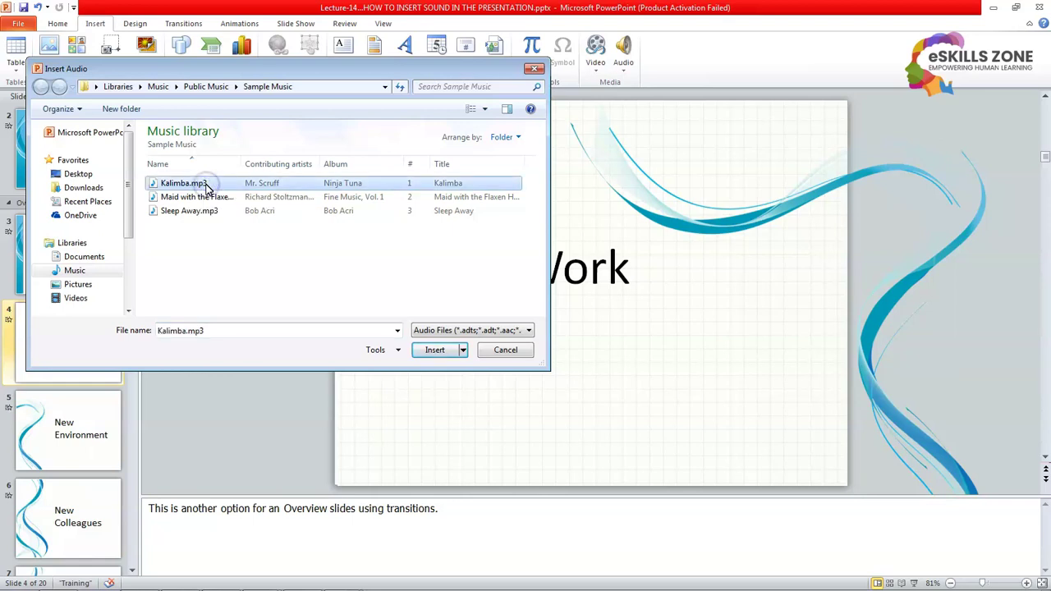
left_click(434, 350)
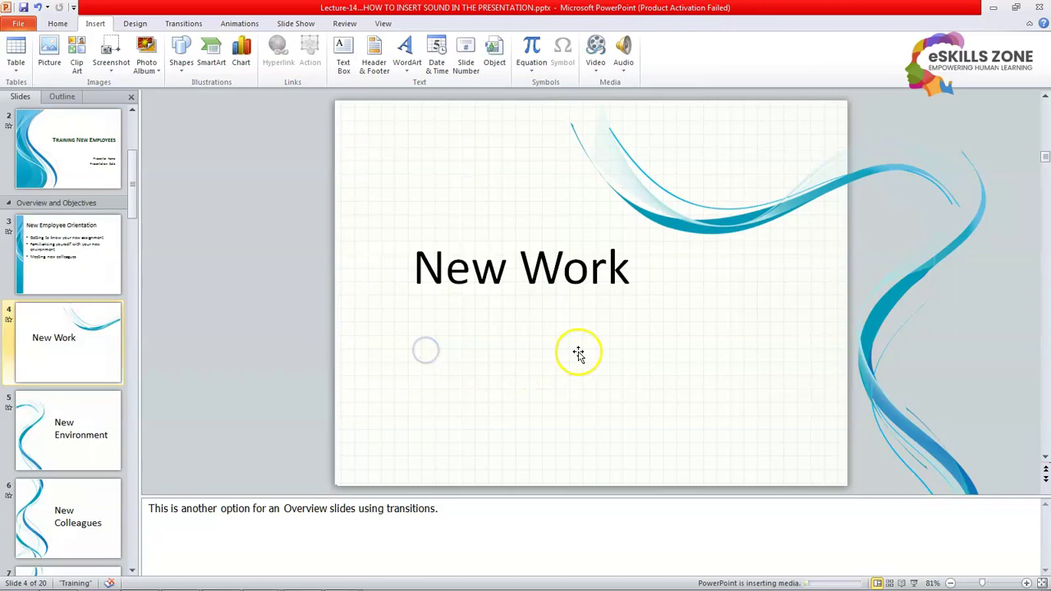
- Move the audio icon off the slide, beside its lower left edge, and start playing the clip
left_click_drag(591, 297, 270, 333)
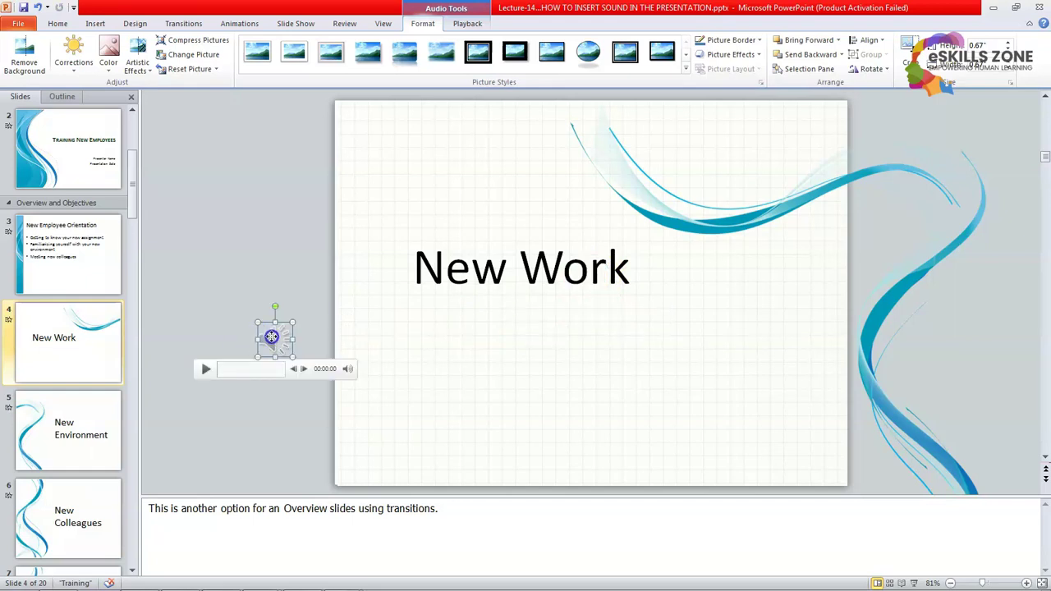
left_click_drag(270, 337, 238, 427)
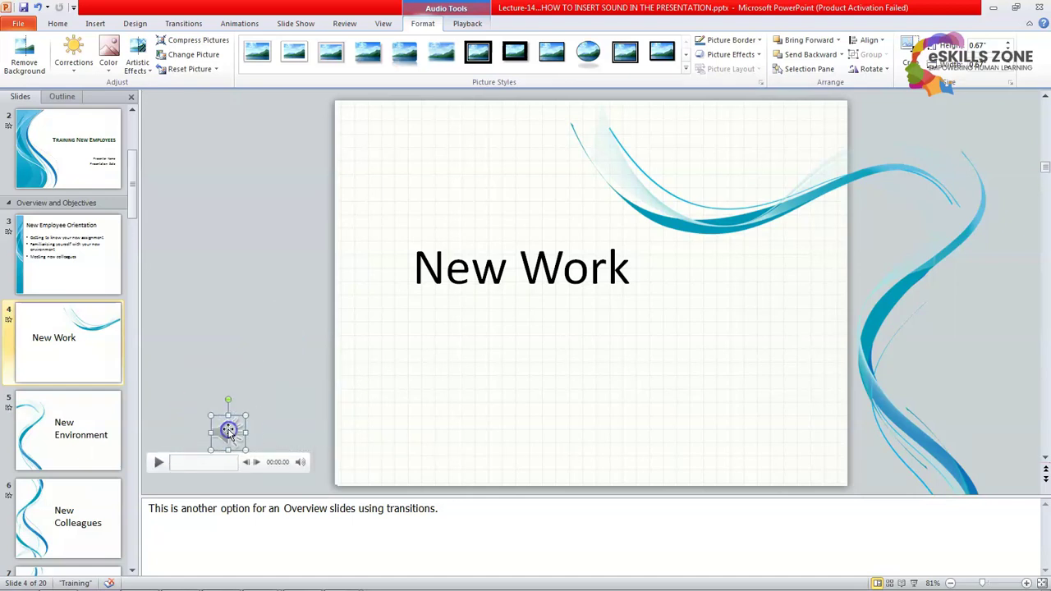
scroll(164, 476, "down", 2)
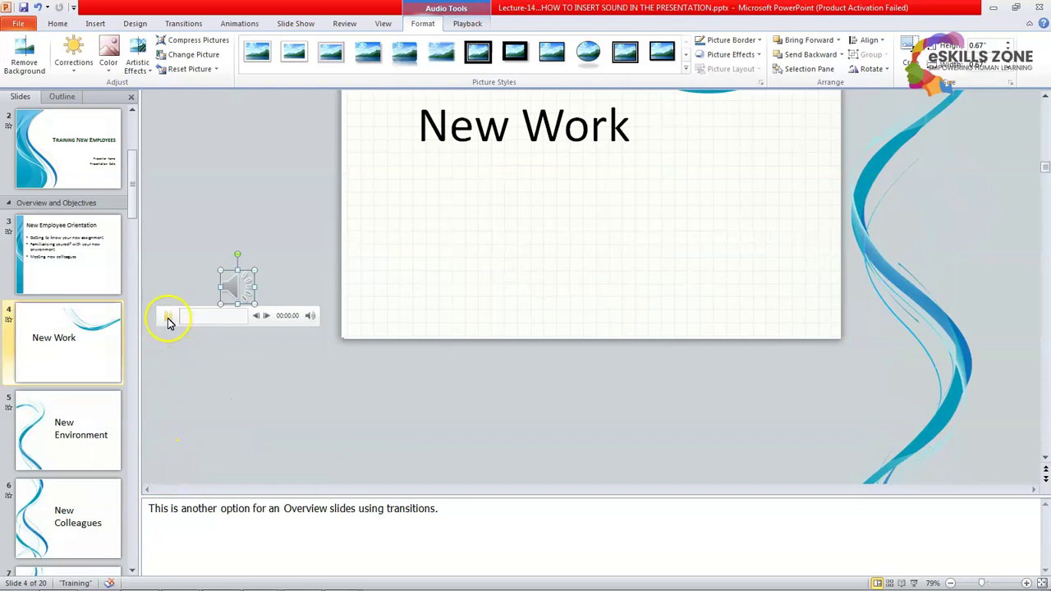
left_click(168, 317)
- Return to the New Work slide, preview its audio clip at several points further along the timeline, and pause it
scroll(505, 339, "up", 3)
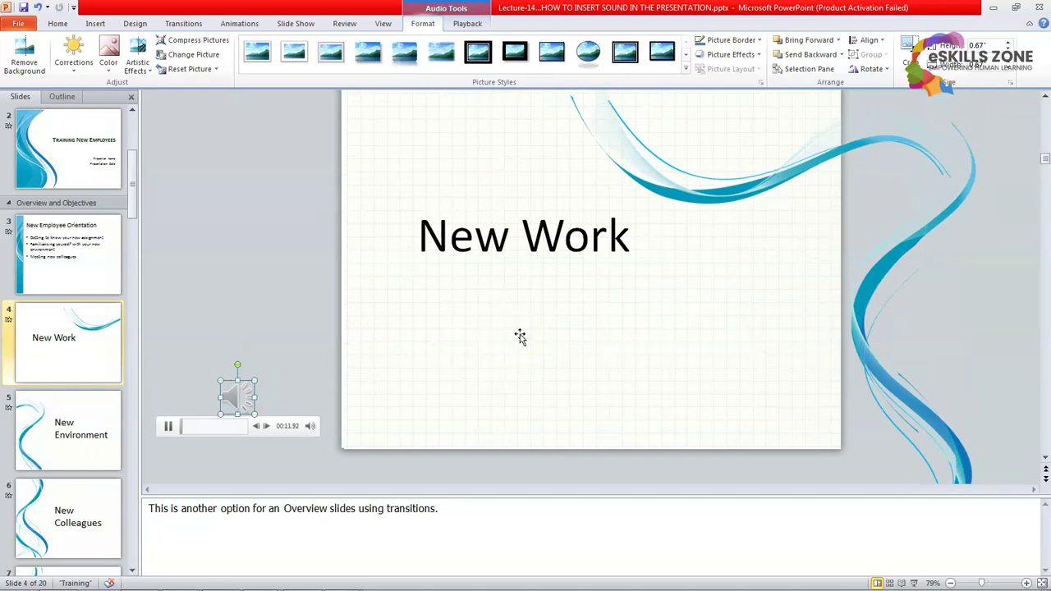
scroll(519, 336, "up", 4)
scroll(519, 336, "down", 2)
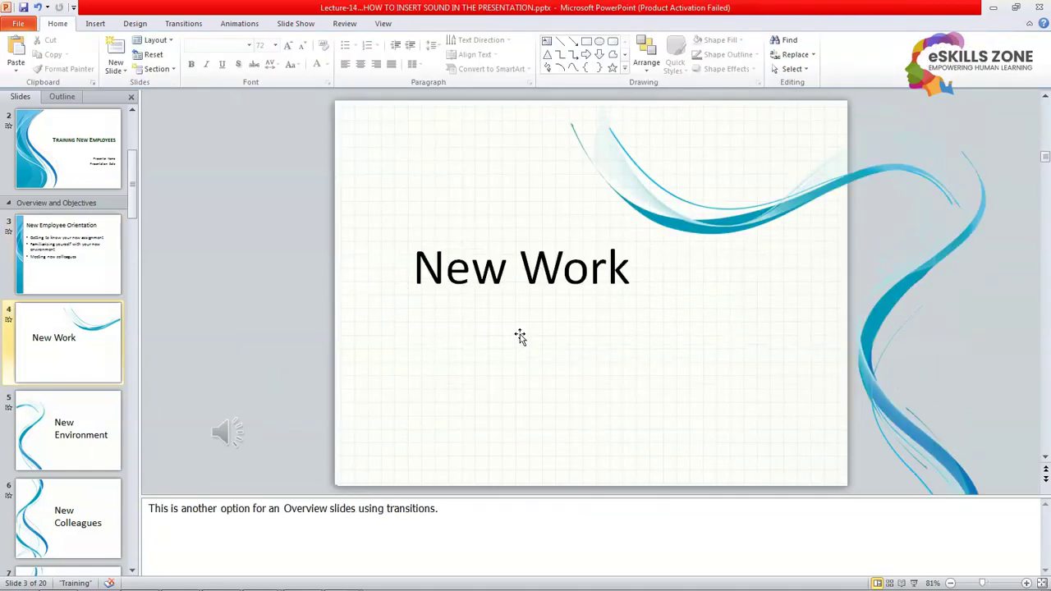
scroll(520, 334, "up", 2)
left_click(102, 373)
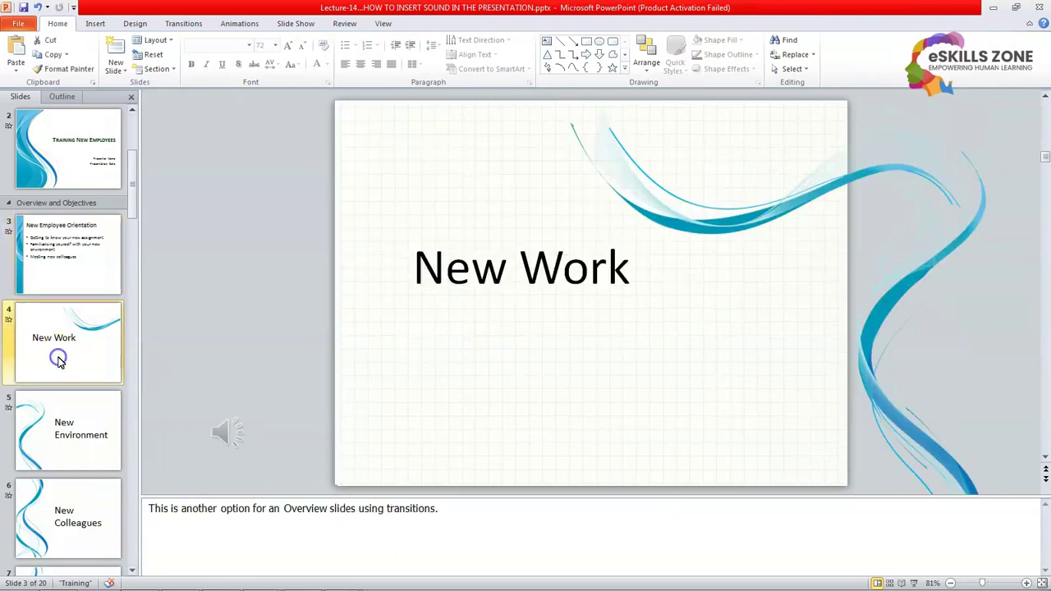
mouse_move(230, 438)
left_click(163, 465)
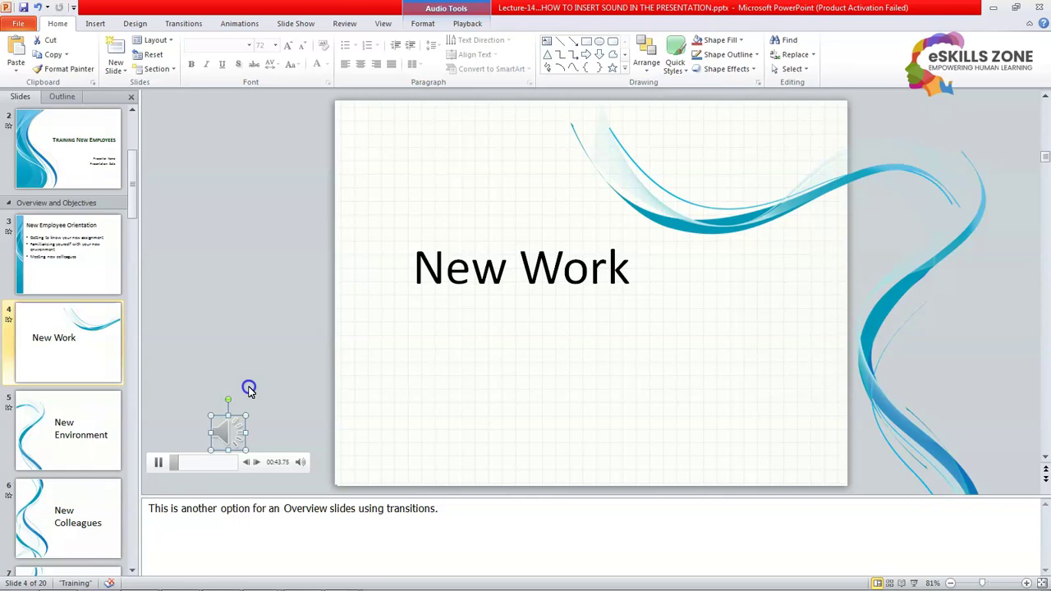
left_click(197, 465)
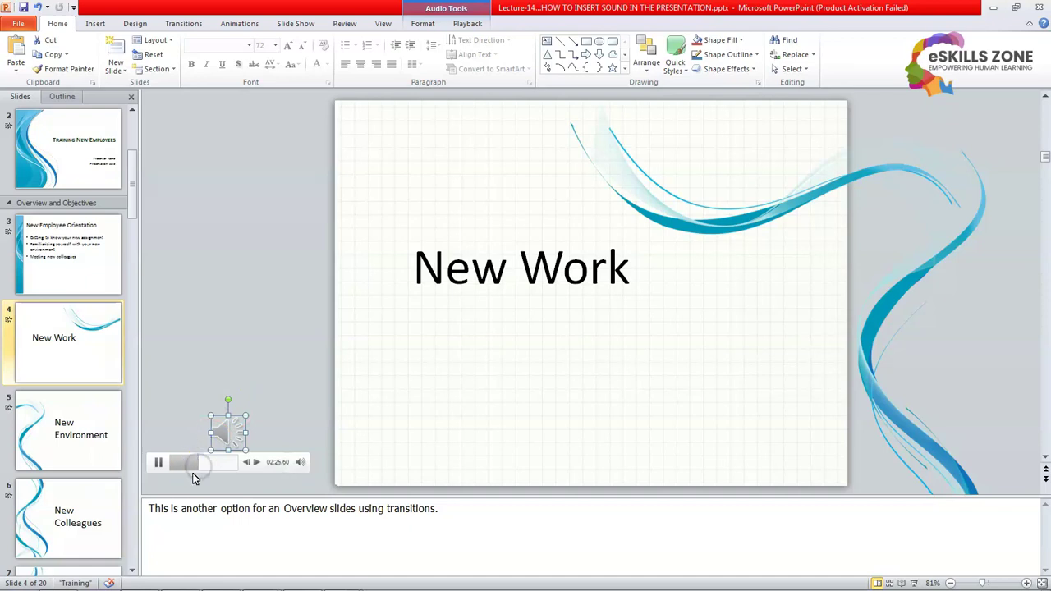
left_click(205, 466)
left_click(222, 468)
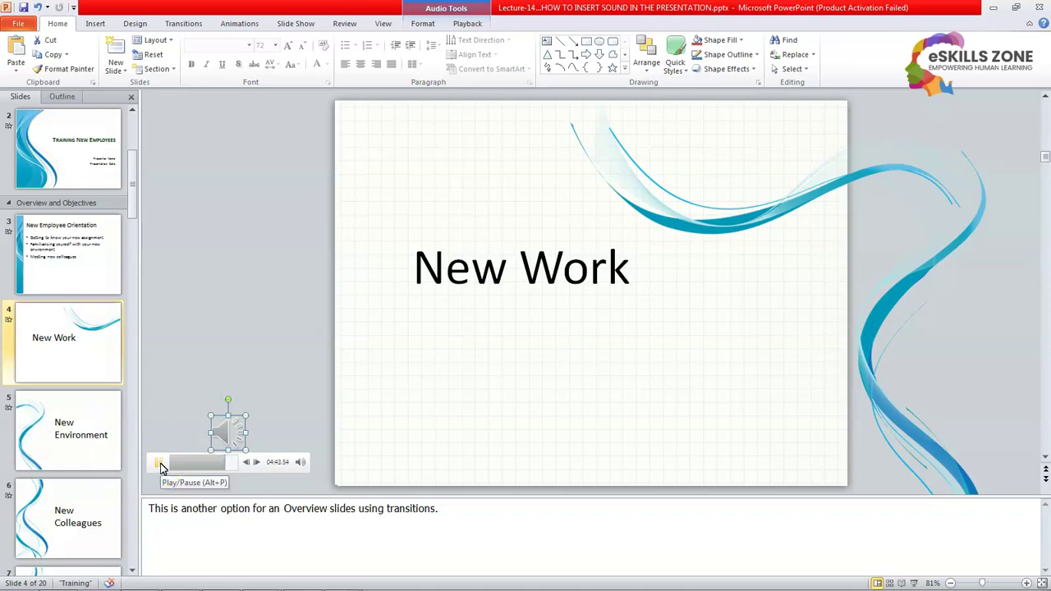
left_click(159, 464)
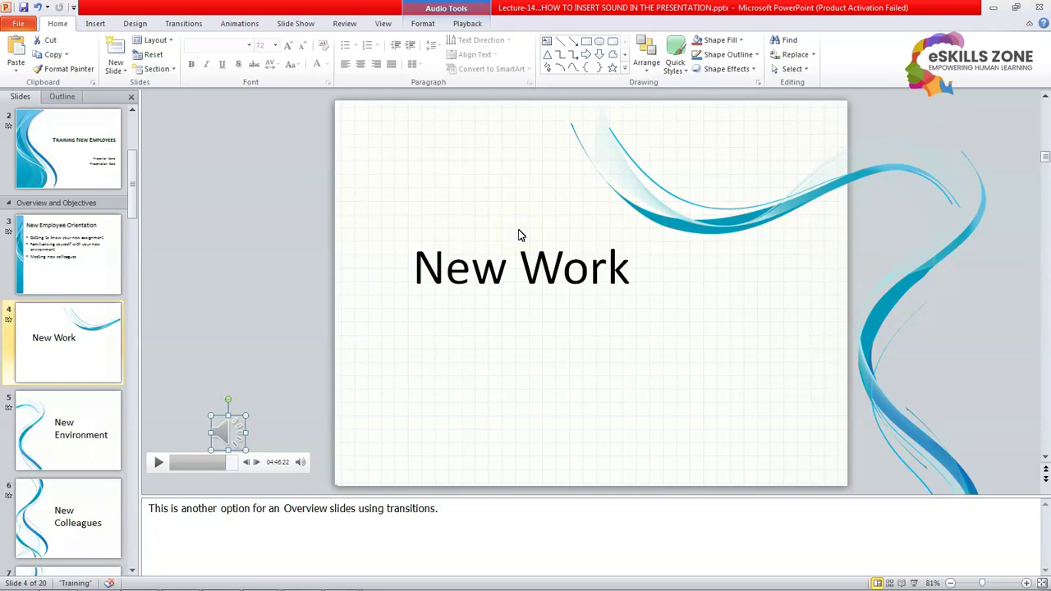
- Insert the video file Wildlife.wmv from the Sample Videos folder onto the New Work slide
left_click(94, 25)
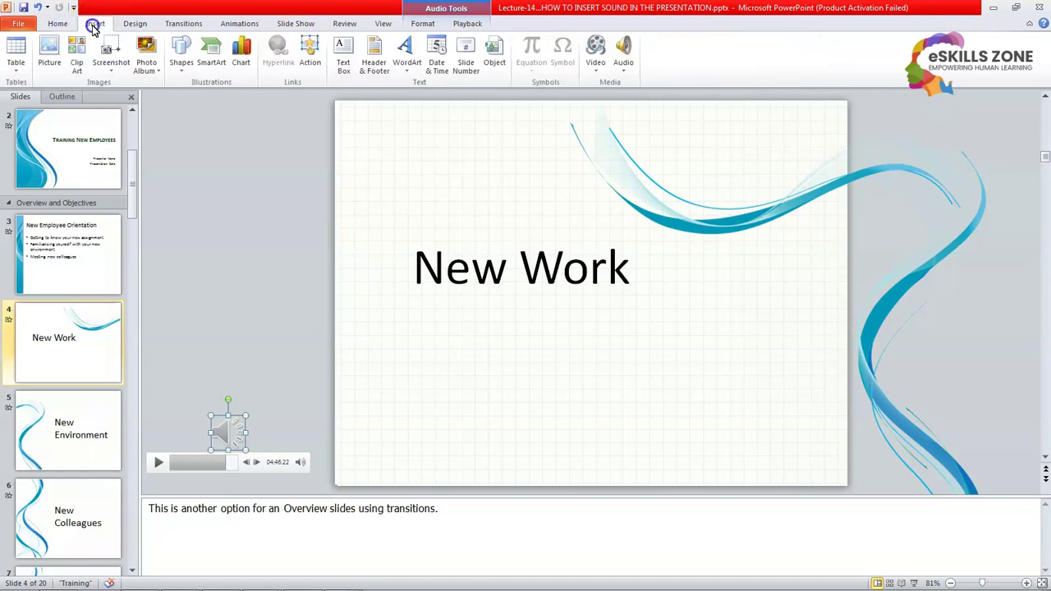
left_click(597, 78)
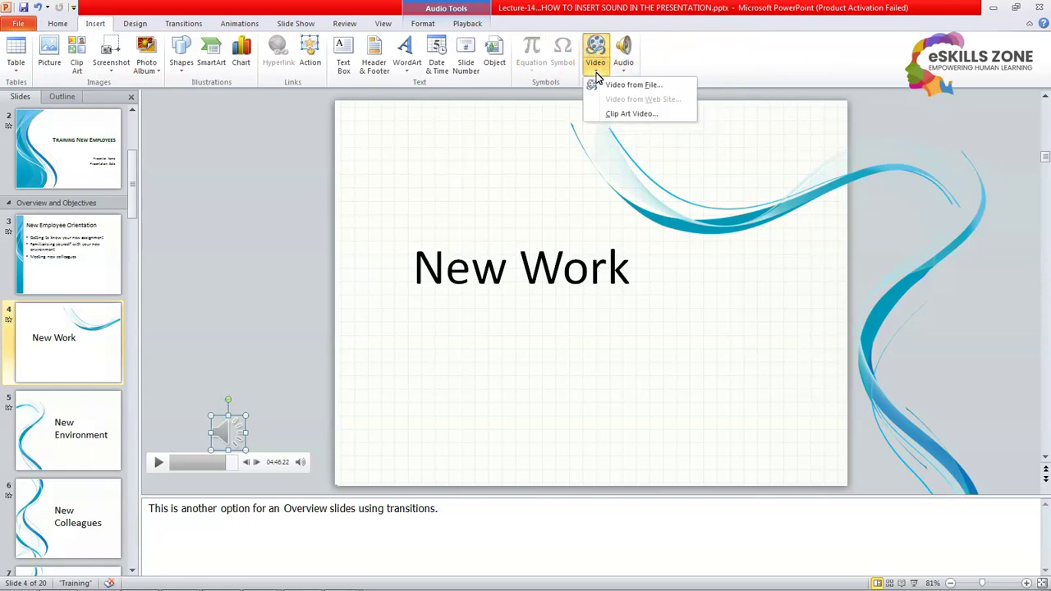
left_click(598, 69)
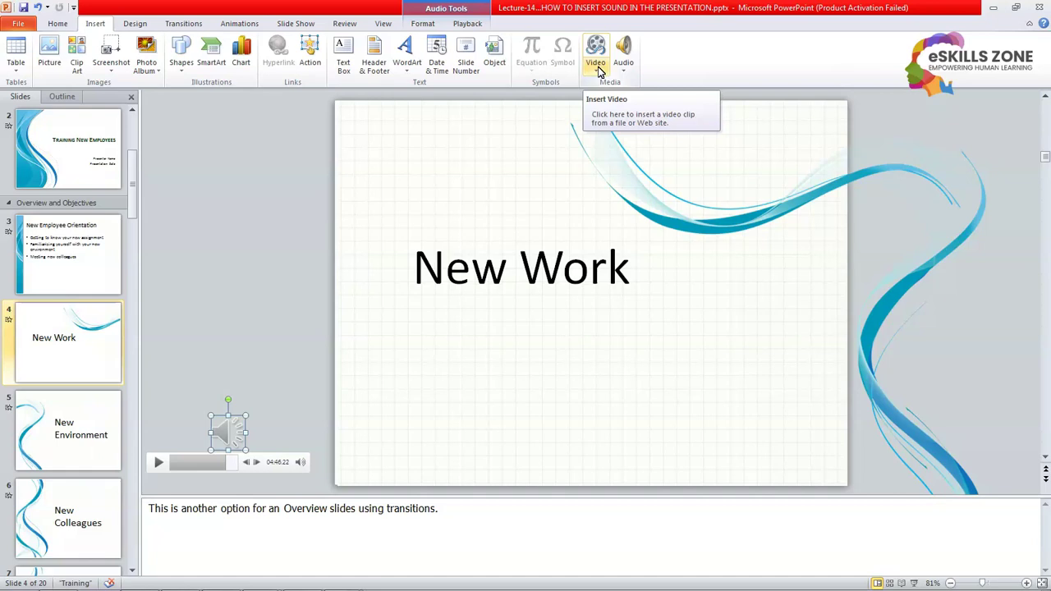
left_click(598, 71)
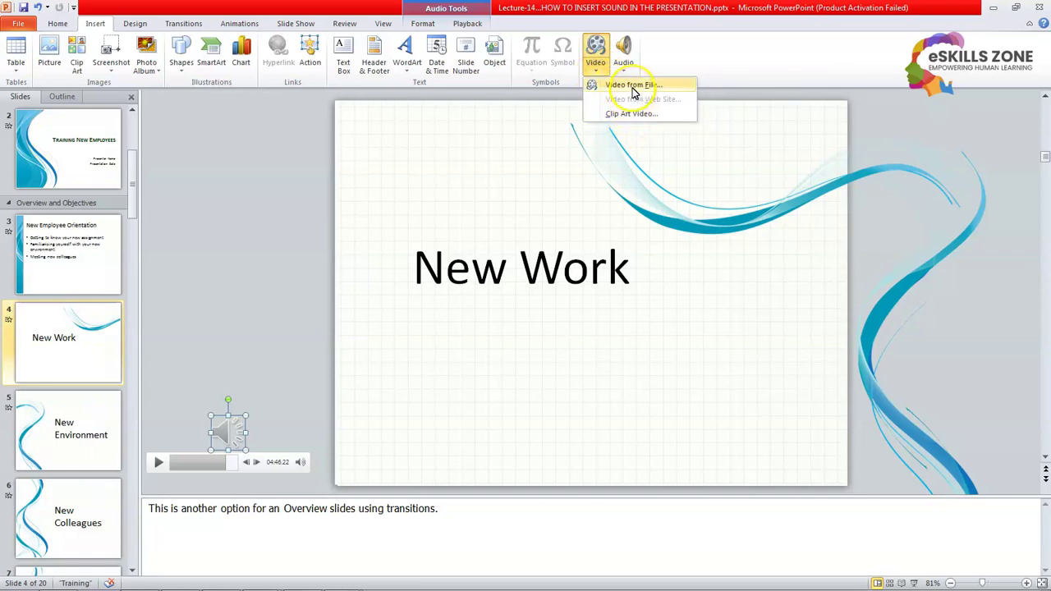
left_click(633, 86)
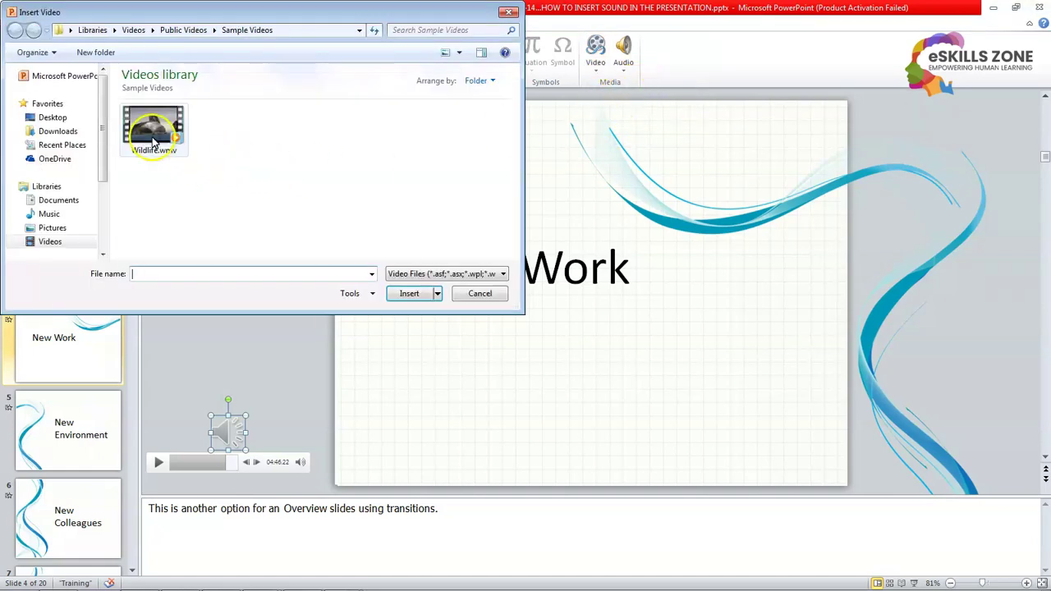
left_click_drag(191, 23, 228, 78)
left_click(191, 183)
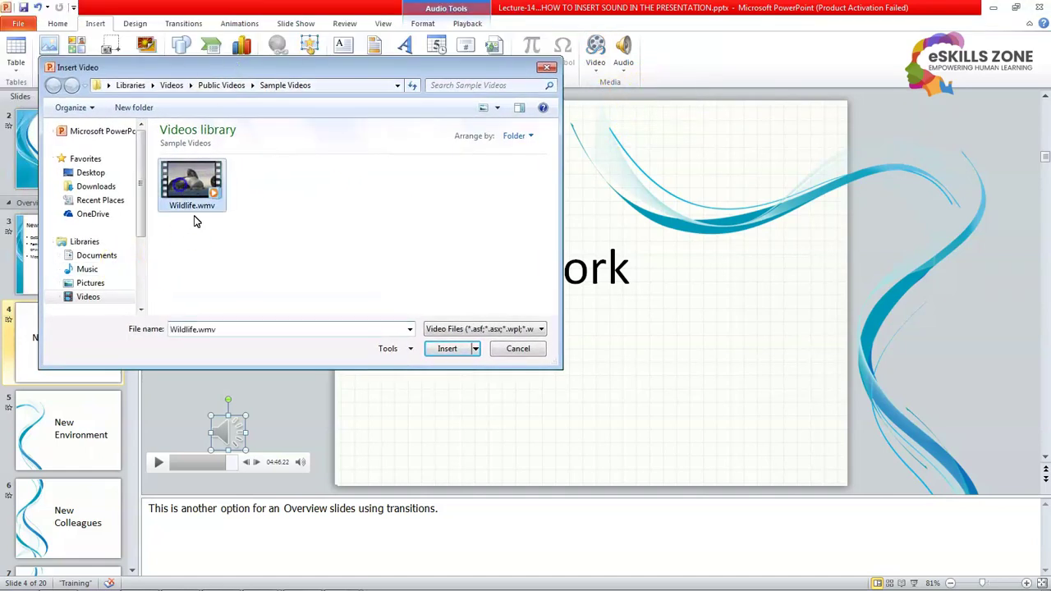
left_click(451, 355)
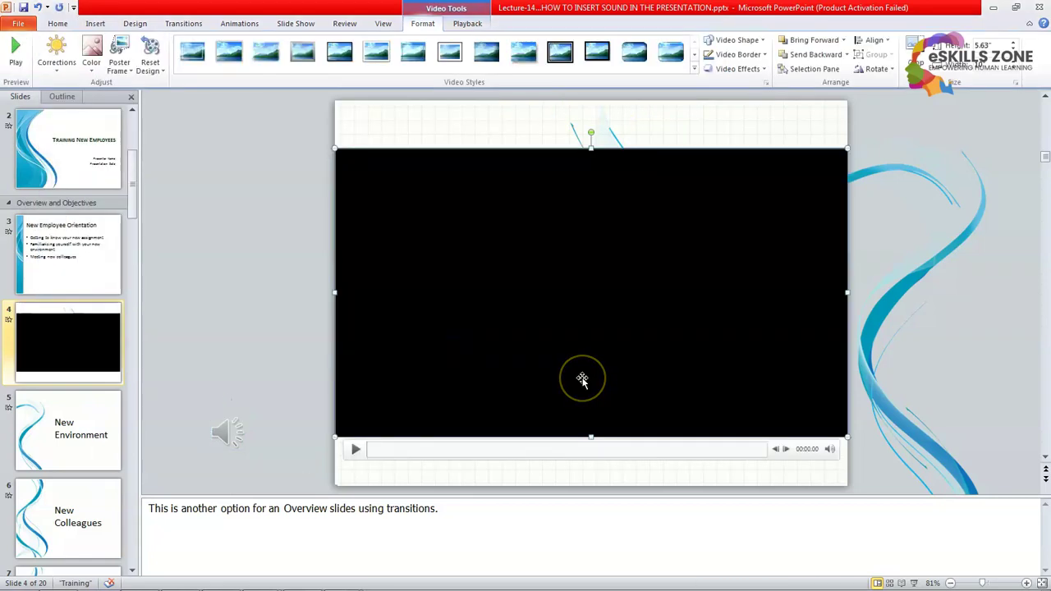
- Play the inserted video and stretch it vertically from the slide's top edge down to near its bottom edge
left_click(356, 452)
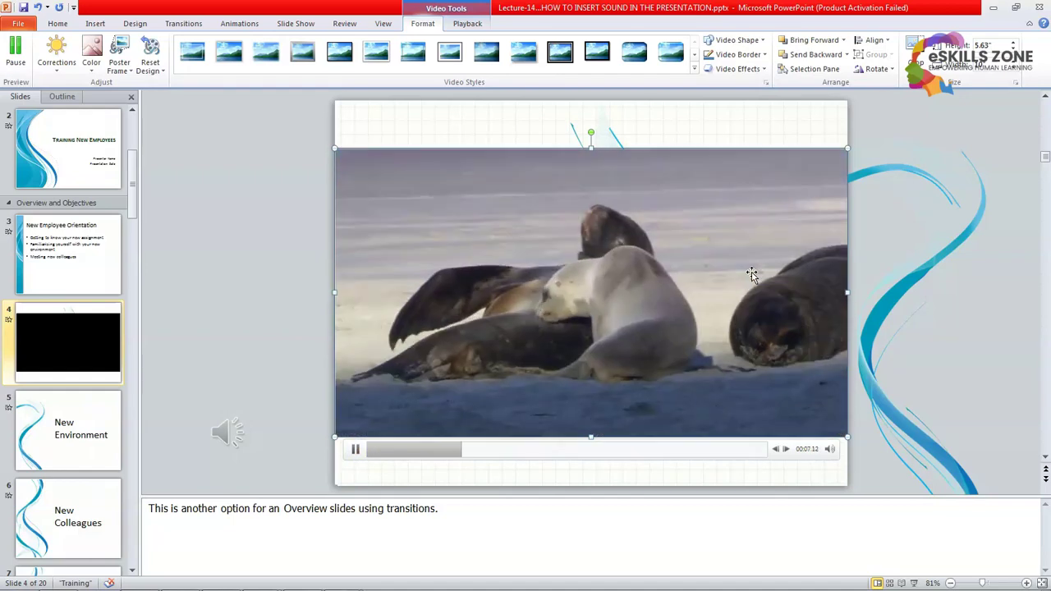
left_click_drag(733, 266, 736, 235)
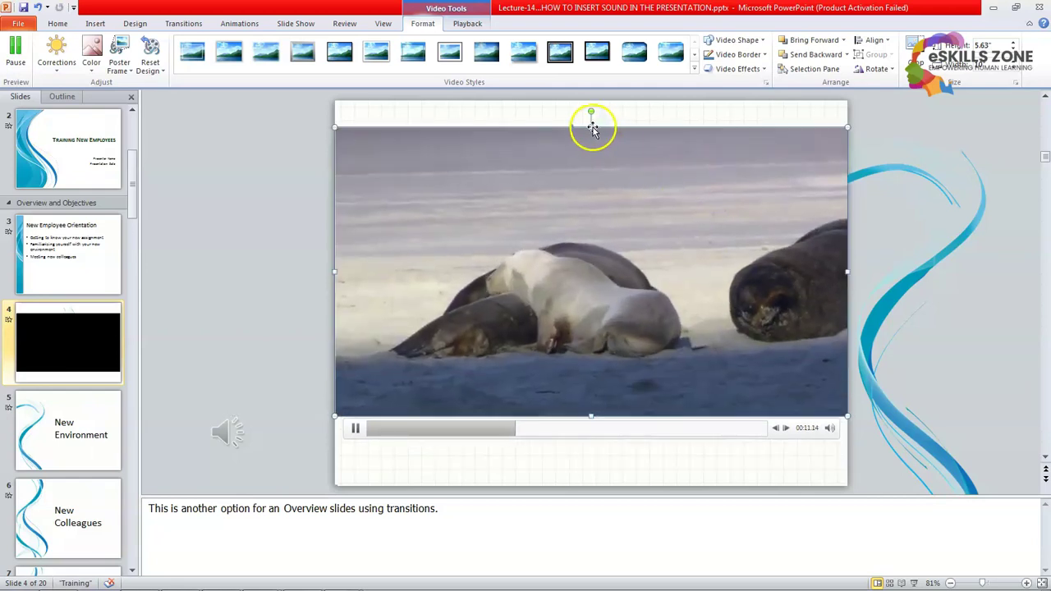
left_click_drag(591, 125, 586, 37)
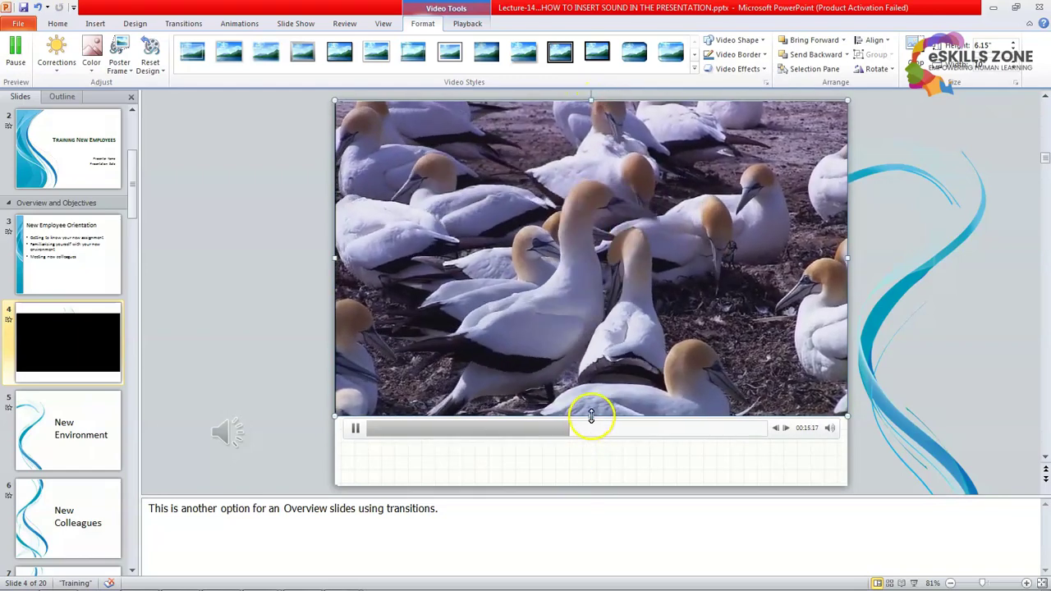
left_click_drag(593, 418, 591, 441)
left_click(656, 395)
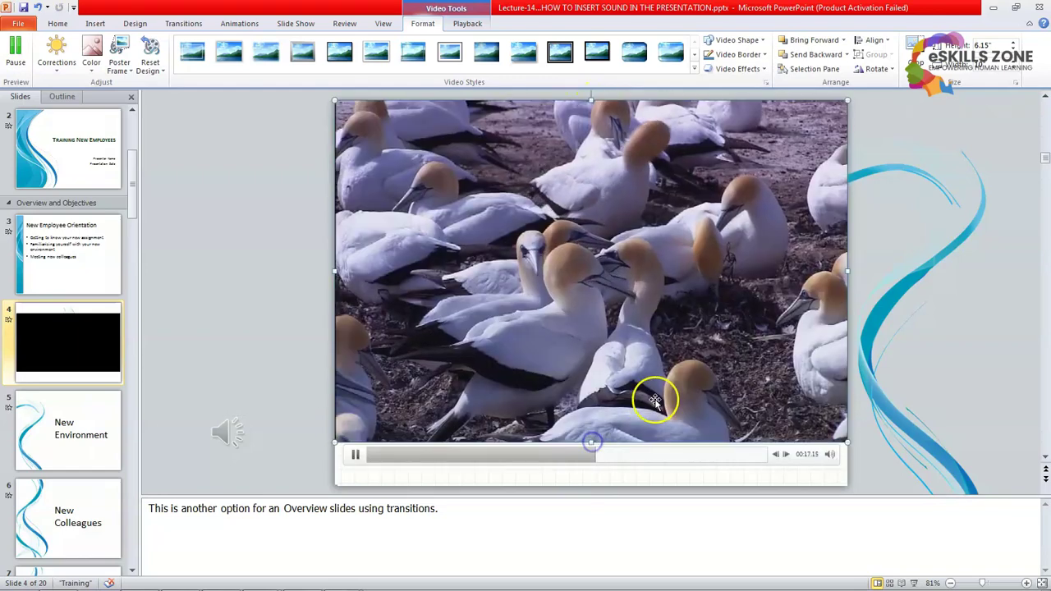